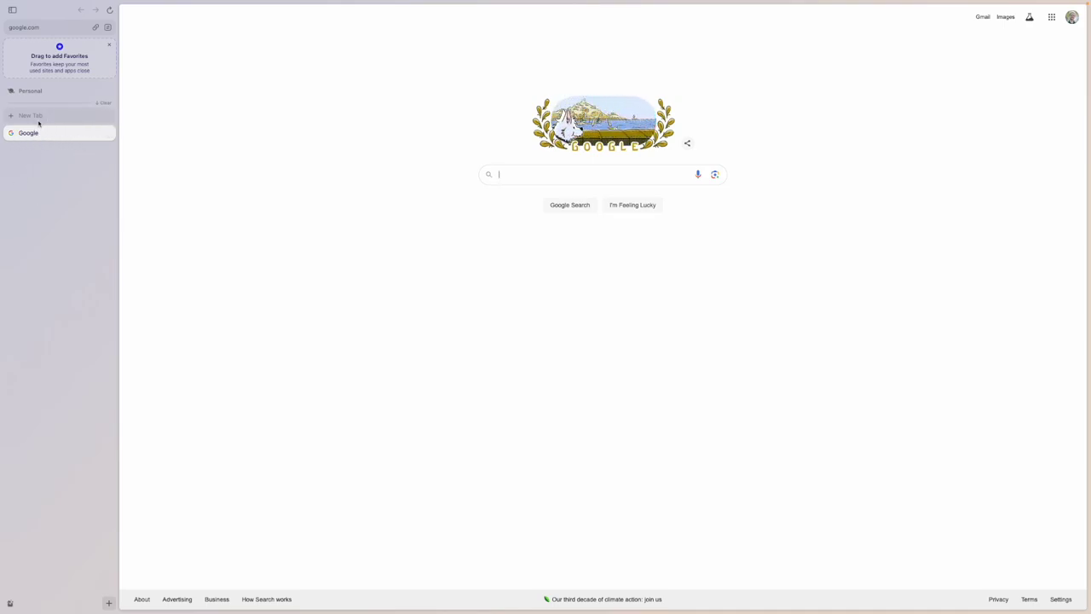
# Step: Open YouTube in a new tab
pyautogui.click(36, 115)
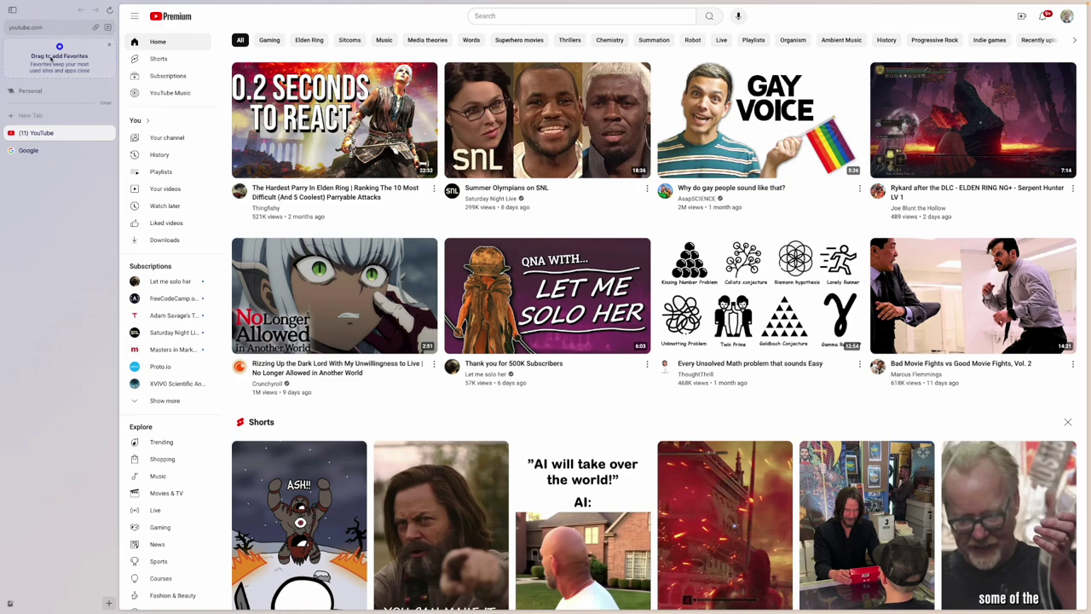
pyautogui.click(34, 115)
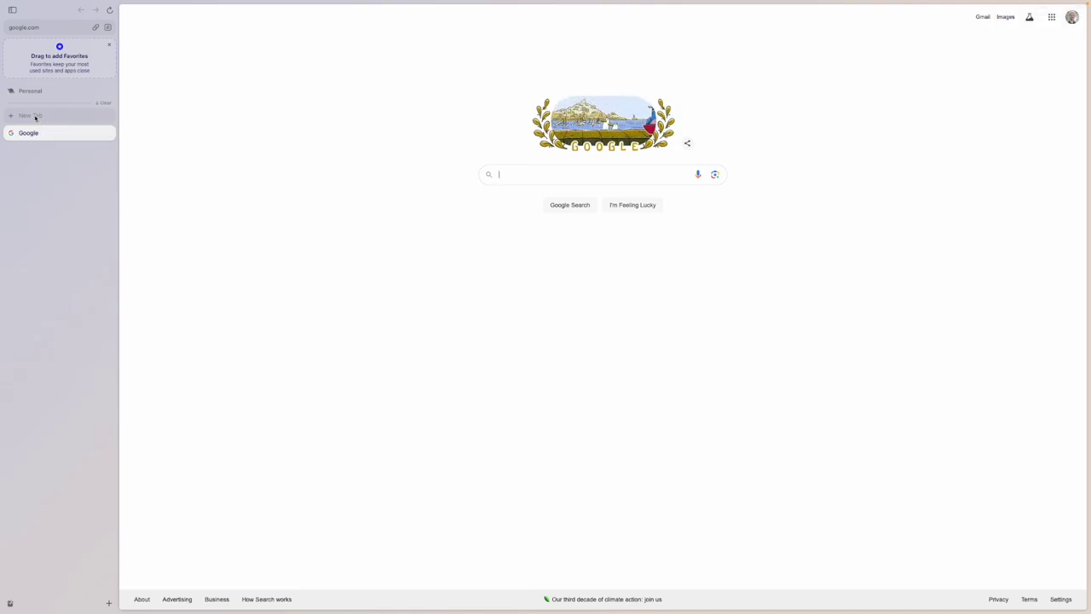
pyautogui.click(36, 117)
pyautogui.press('super+v')
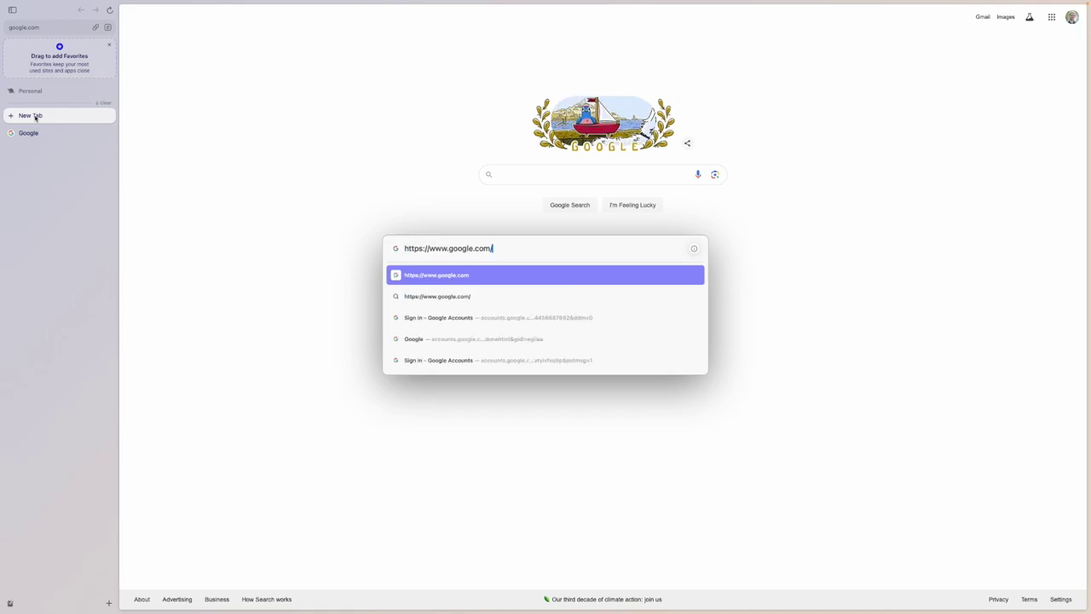
pyautogui.press('Return')
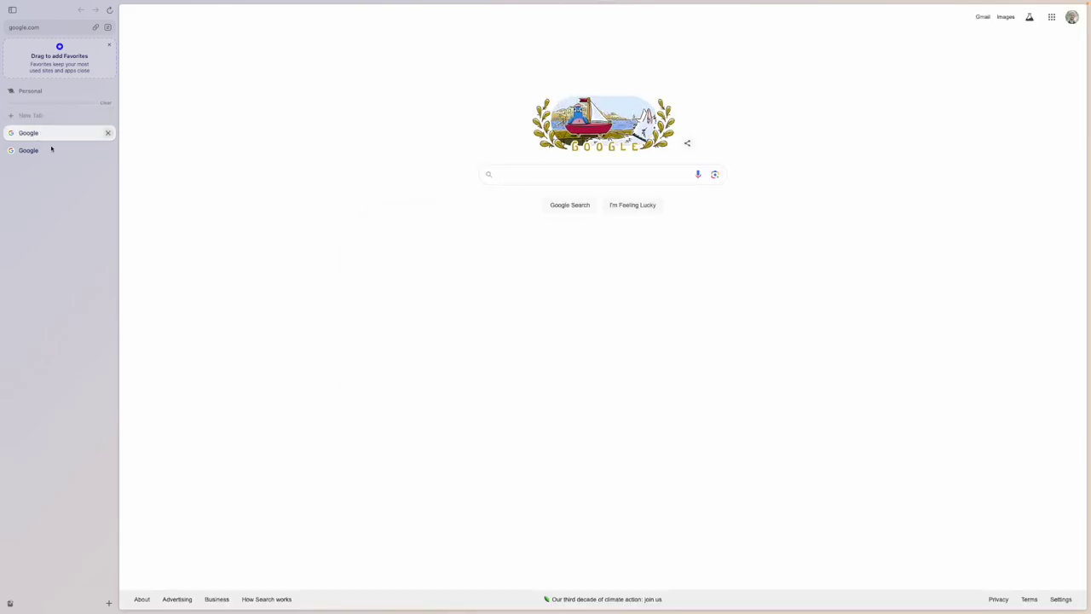
# Step: Load YouTube in the current tab and search it for "cellular respiration"
pyautogui.click(41, 27)
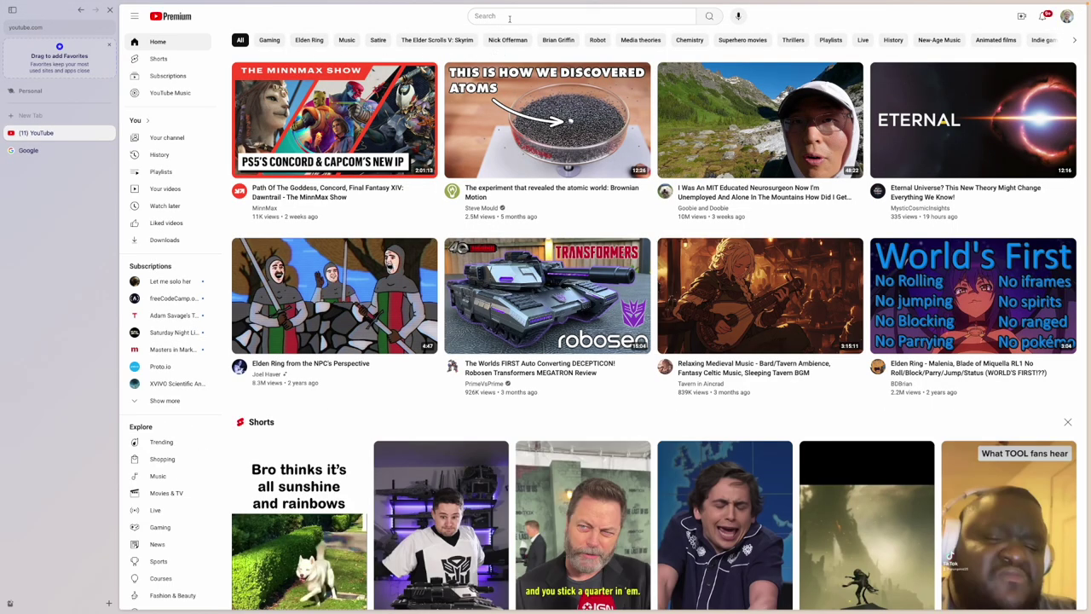
pyautogui.click(543, 23)
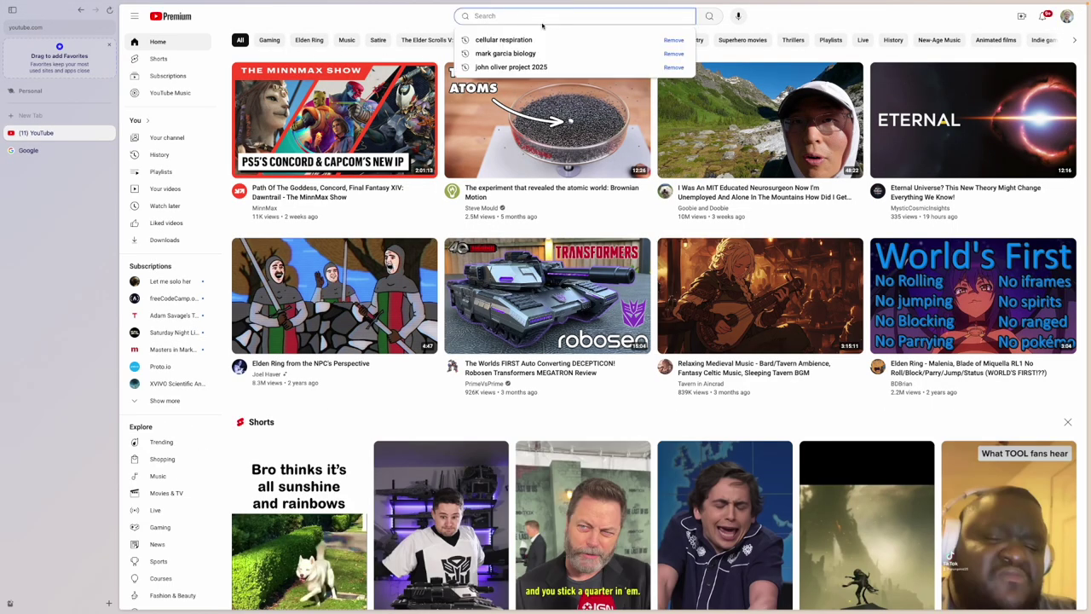
pyautogui.write('cellular respir')
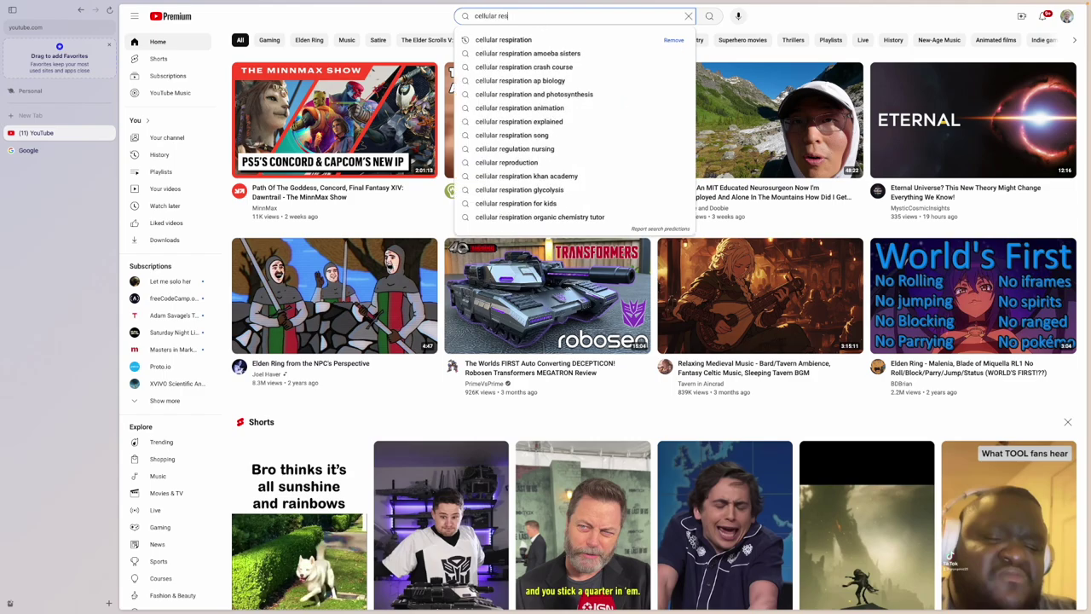
pyautogui.write('ation')
pyautogui.press('Return')
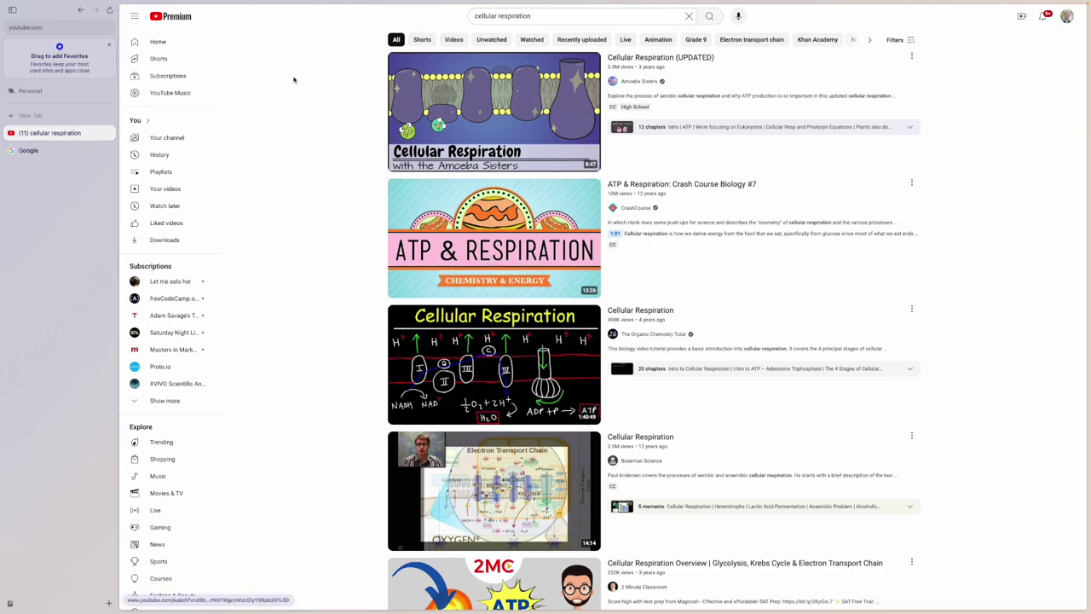
# Step: Copy the URL of the YouTube search results page and open it in a new tab
pyautogui.click(96, 27)
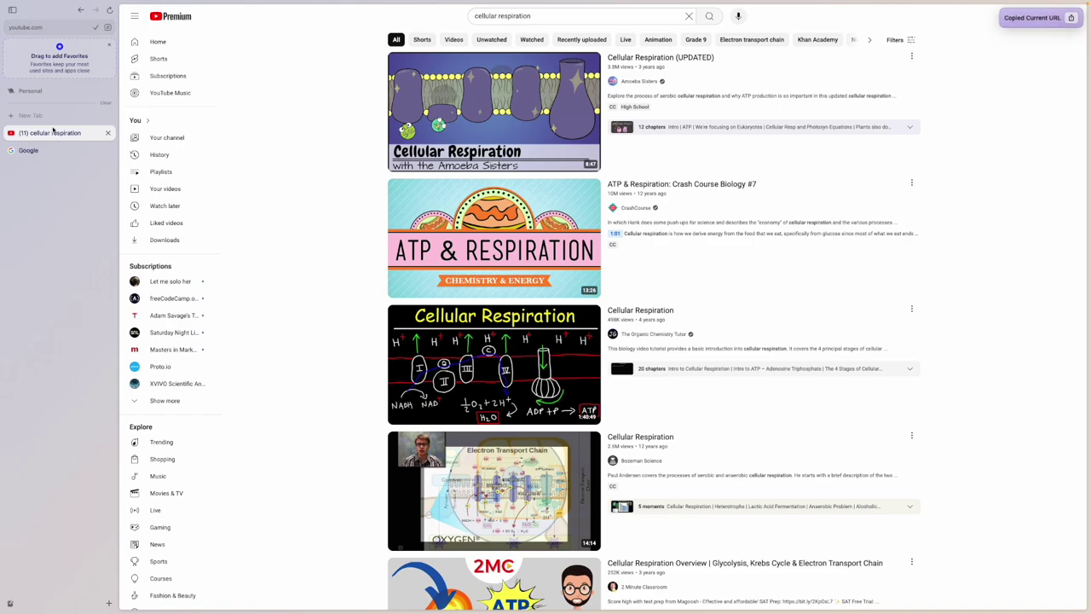
pyautogui.click(39, 116)
pyautogui.press('super+v')
pyautogui.press('Return')
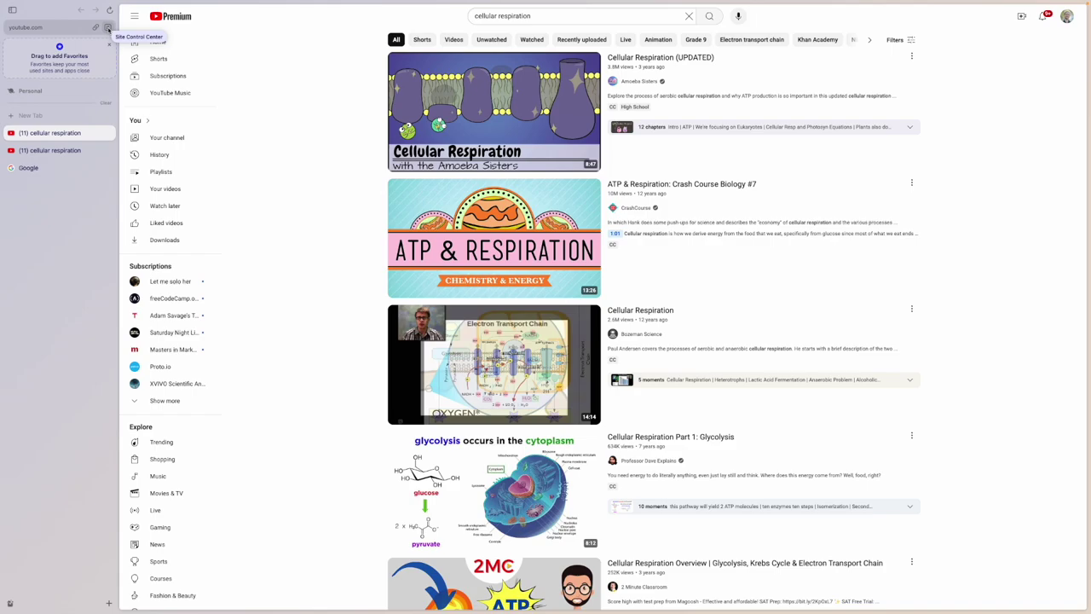
# Step: Capture the "Cellular Respiration Part 1: Glycolysis" thumbnail as a partial page screenshot and retake the capture
pyautogui.click(108, 28)
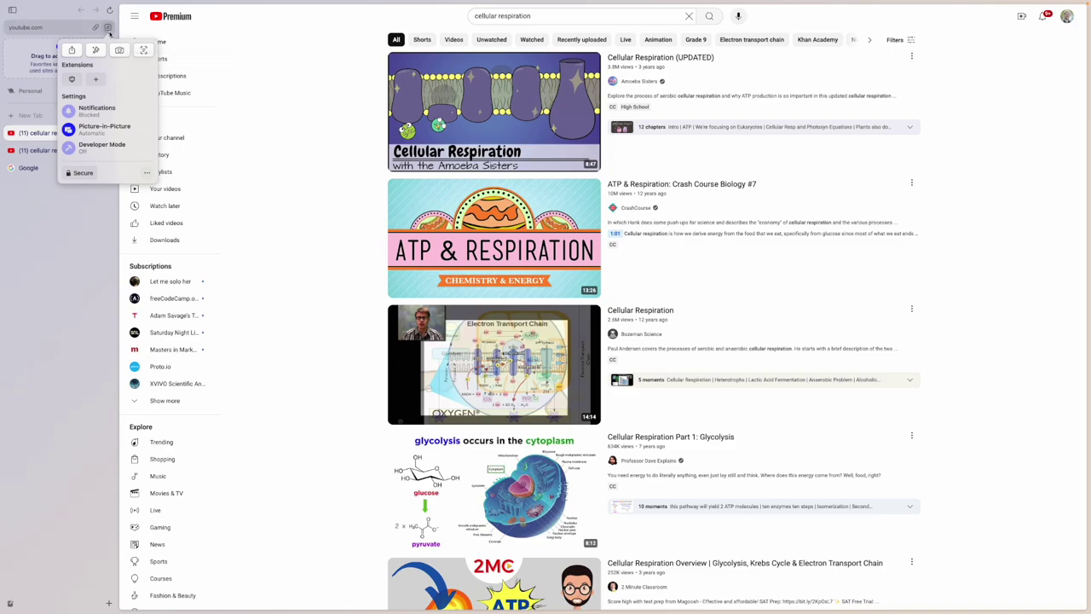
pyautogui.click(120, 52)
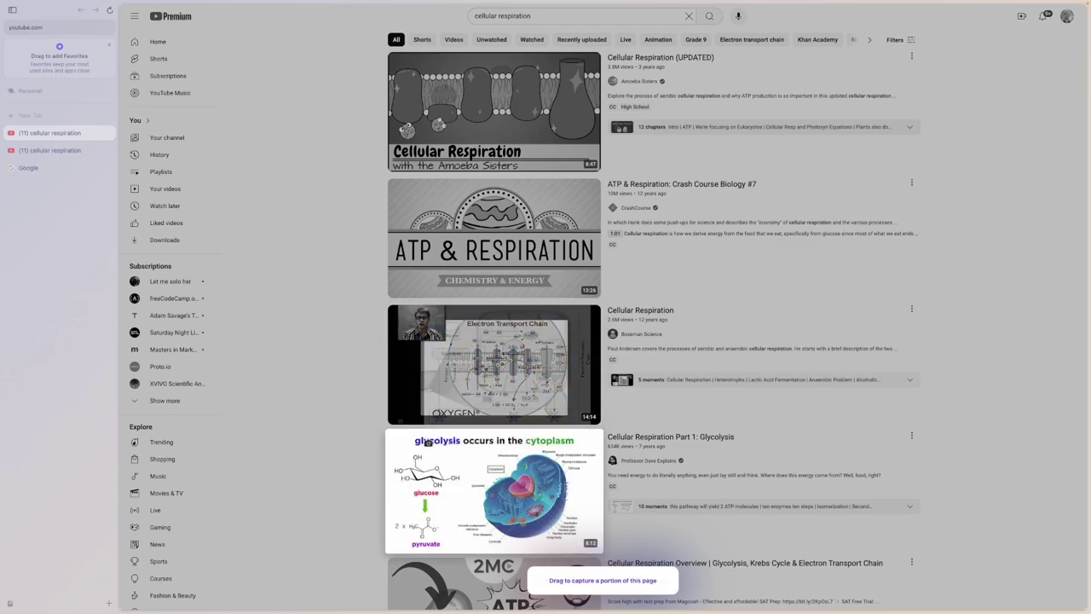
pyautogui.click(428, 443)
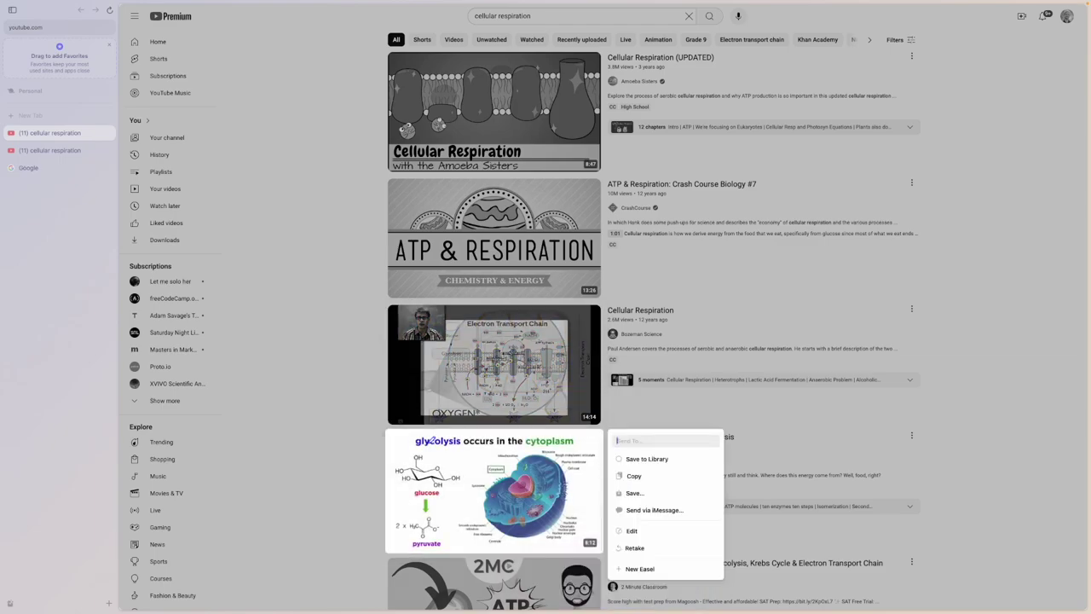
pyautogui.click(641, 547)
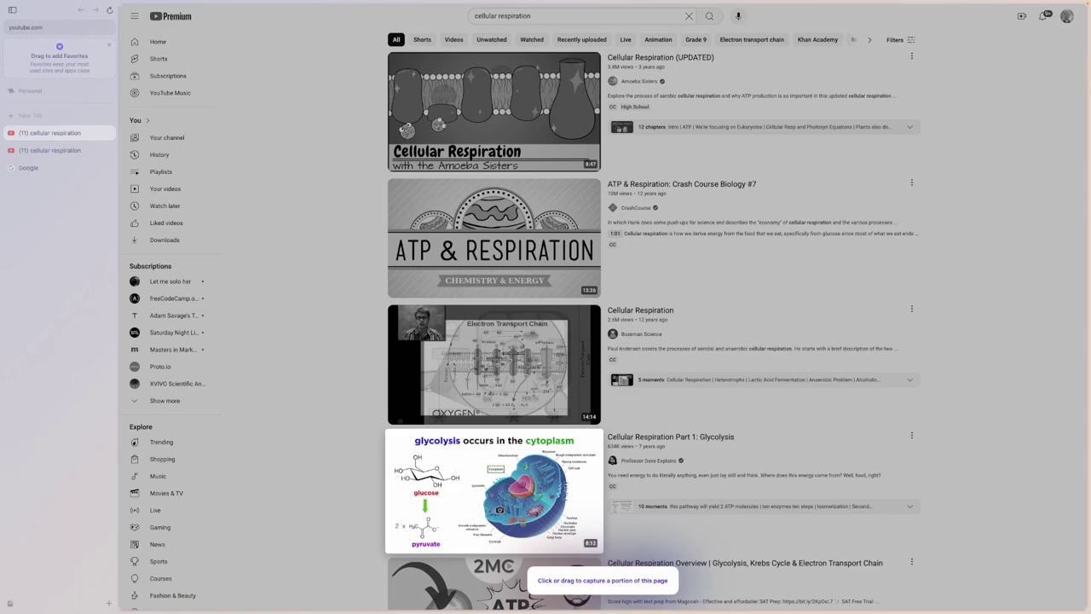
pyautogui.click(500, 510)
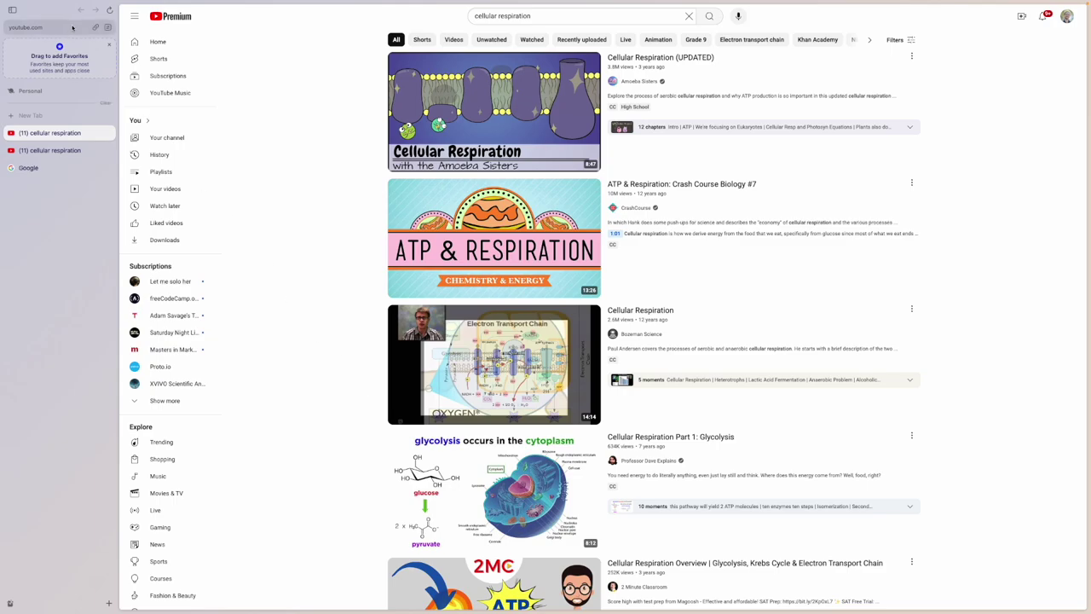
# Step: Take a screenshot of the full YouTube results page
pyautogui.click(108, 28)
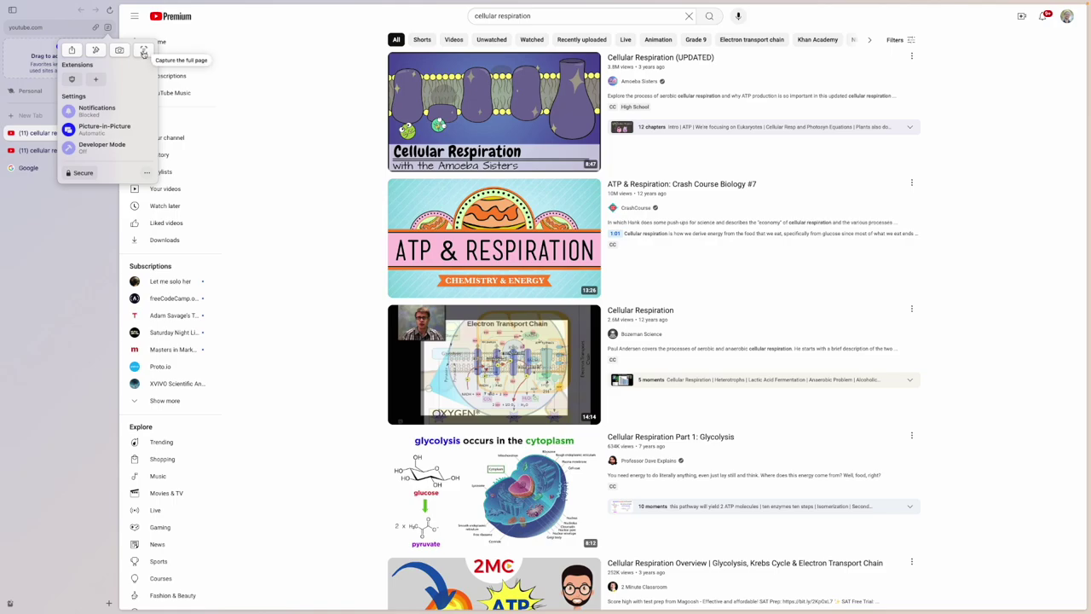
pyautogui.click(143, 52)
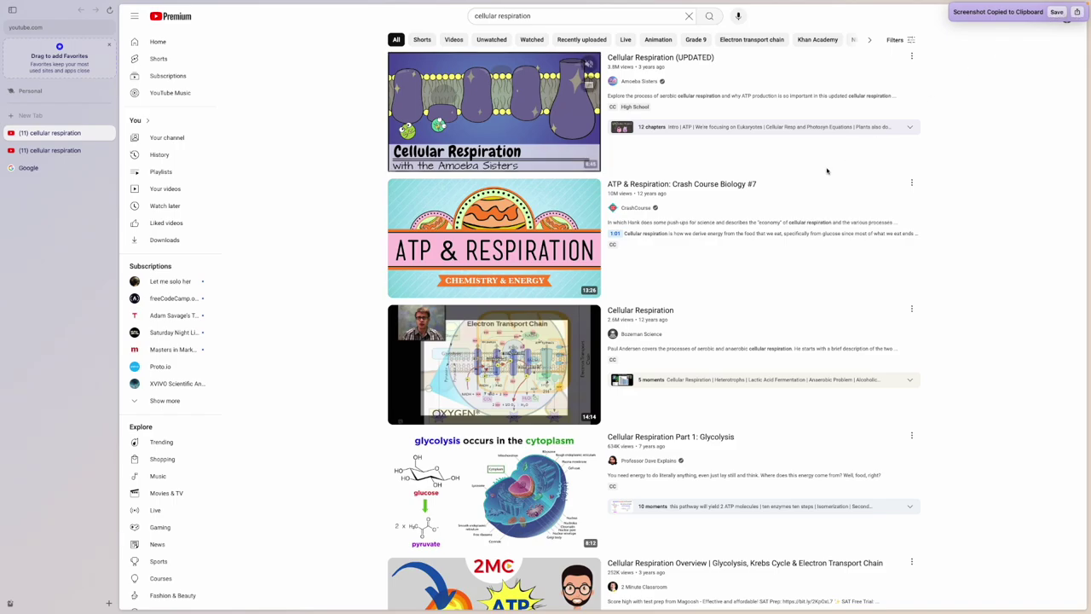
pyautogui.moveTo(826, 171)
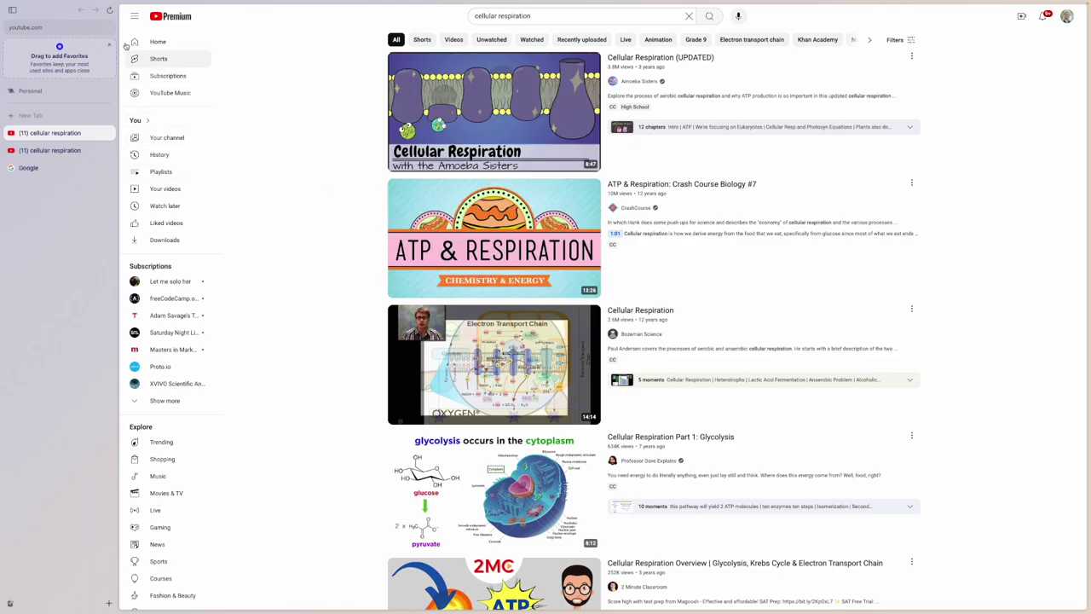
# Step: Toggle the notifications permission for YouTube in the site controls and return it to Blocked
pyautogui.click(60, 27)
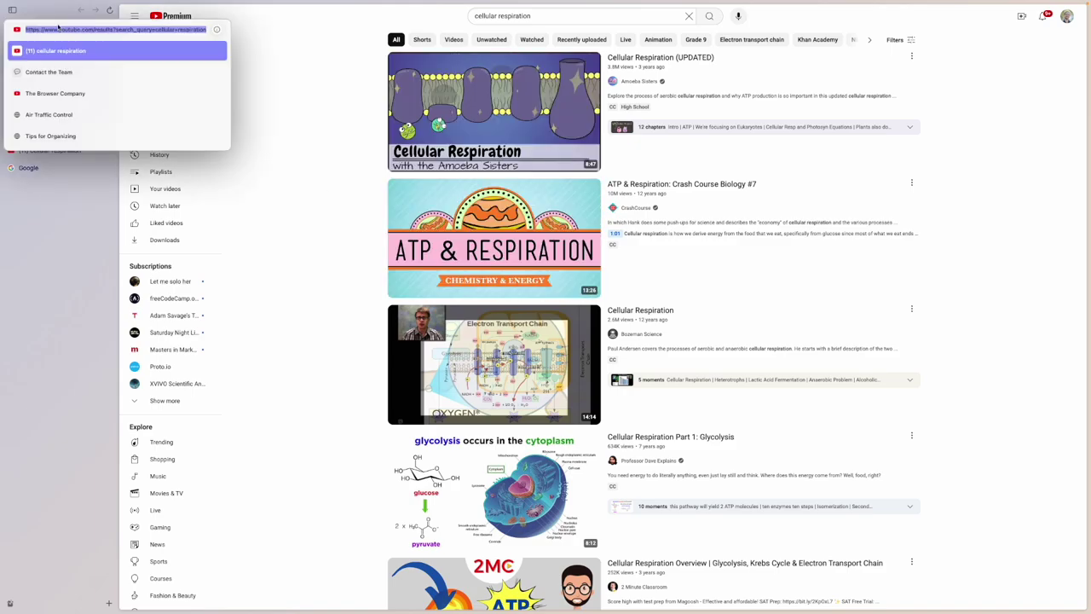
pyautogui.press('Escape')
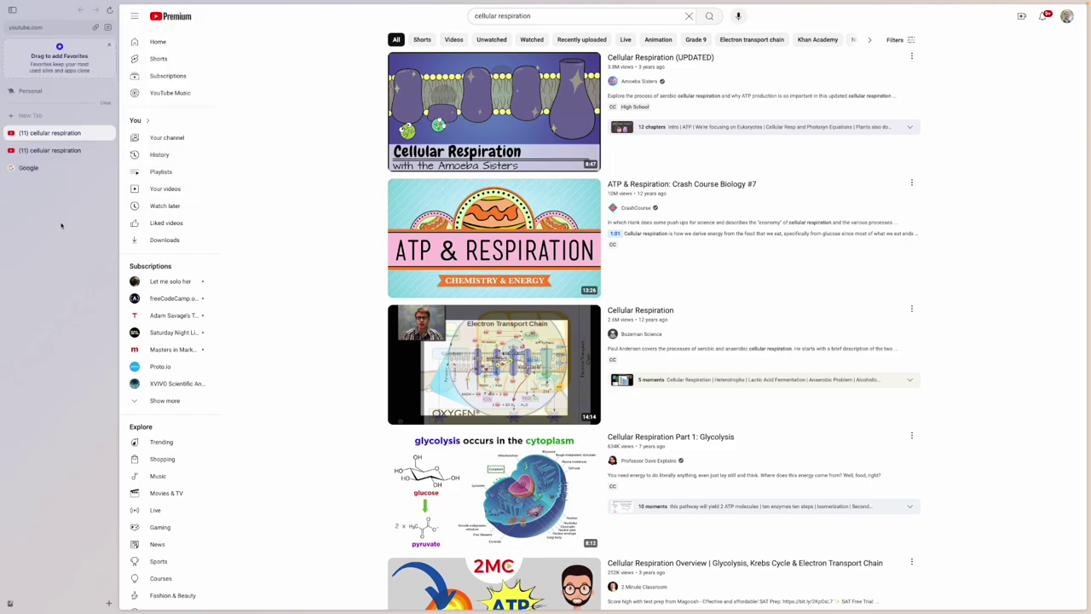
pyautogui.click(107, 27)
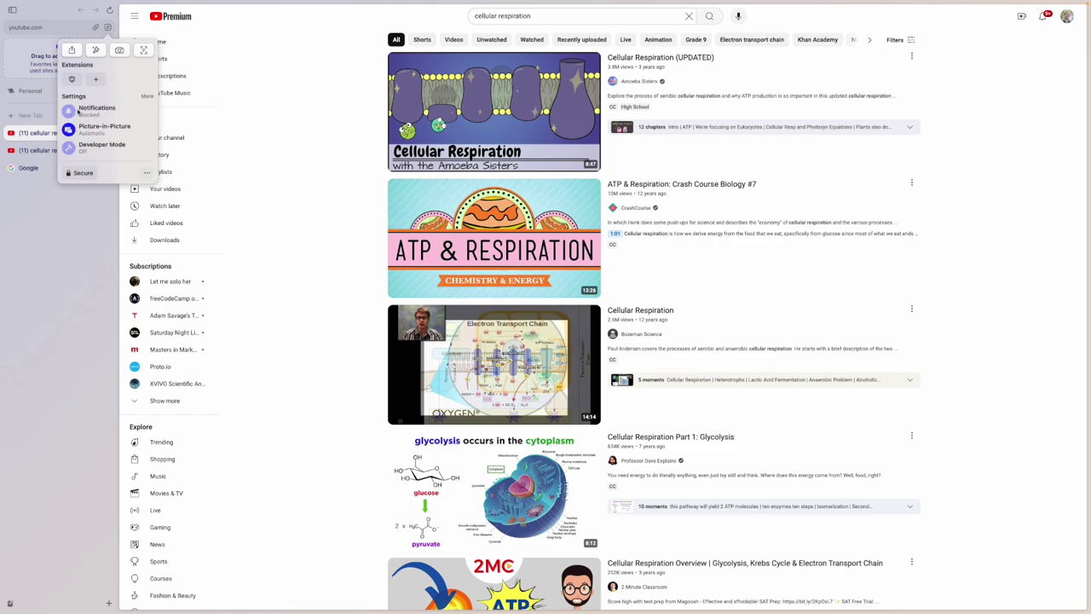
pyautogui.click(94, 113)
pyautogui.click(68, 111)
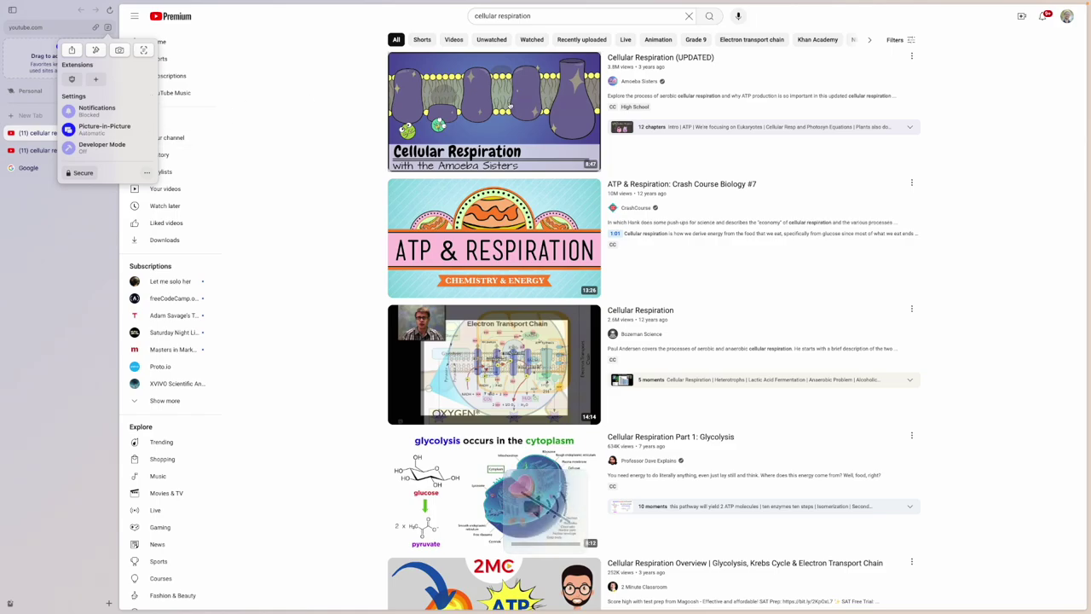
# Step: Play "Cellular Respiration (UPDATED)", switch to the Google tab and enlarge the picture-in-picture player
pyautogui.click(509, 105)
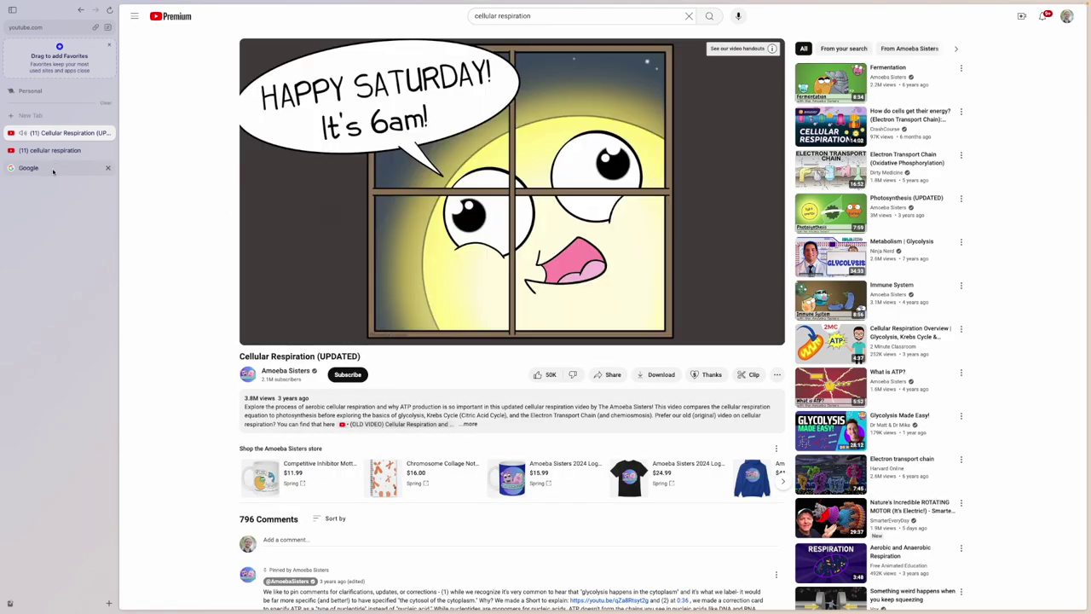
pyautogui.click(52, 170)
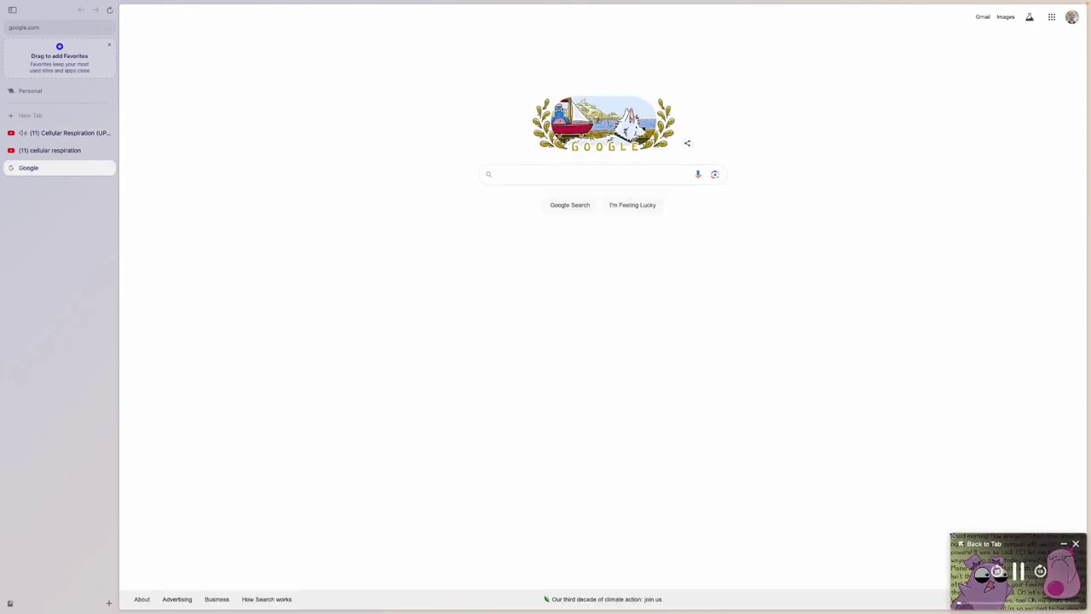
pyautogui.moveTo(950, 533); pyautogui.dragTo(806, 404)
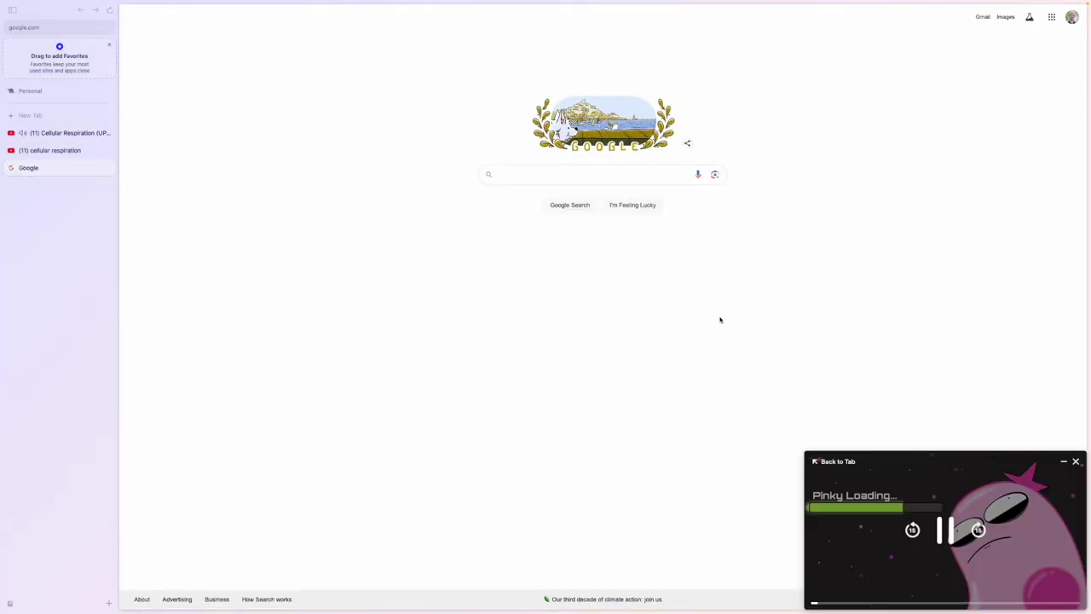
# Step: Search Google for "cellular respiration" and return from the picture-in-picture player to the YouTube video's tab
pyautogui.click(559, 173)
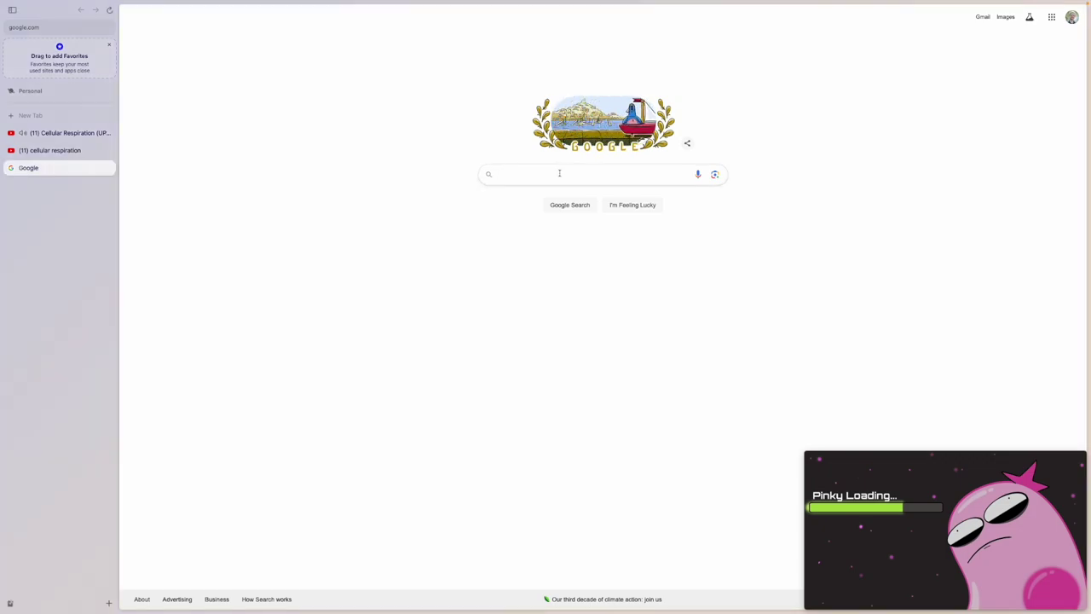
pyautogui.write('cellu')
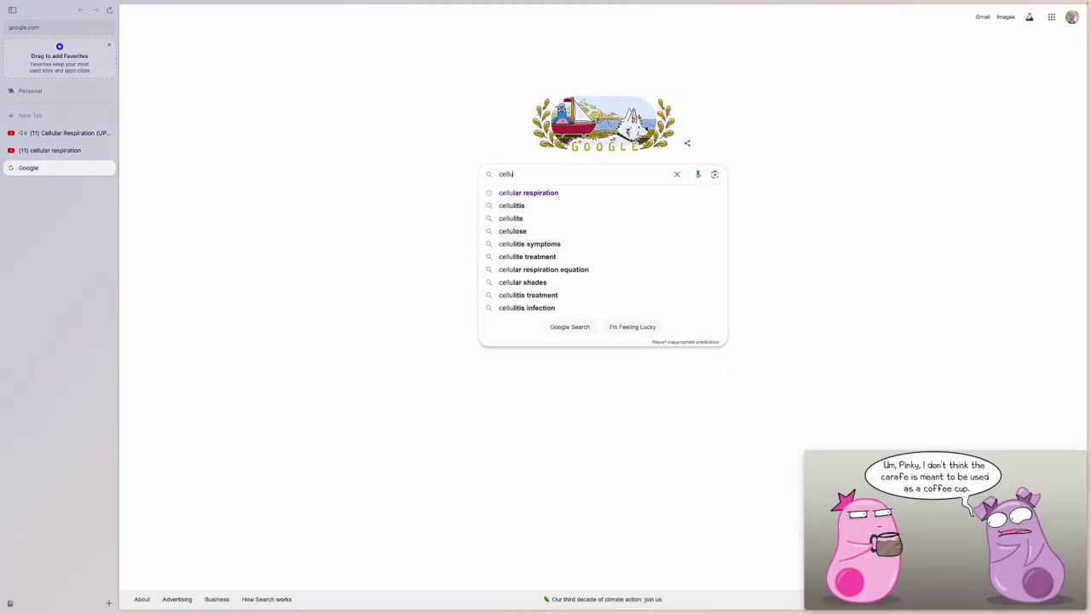
pyautogui.press('Down')
pyautogui.press('Return')
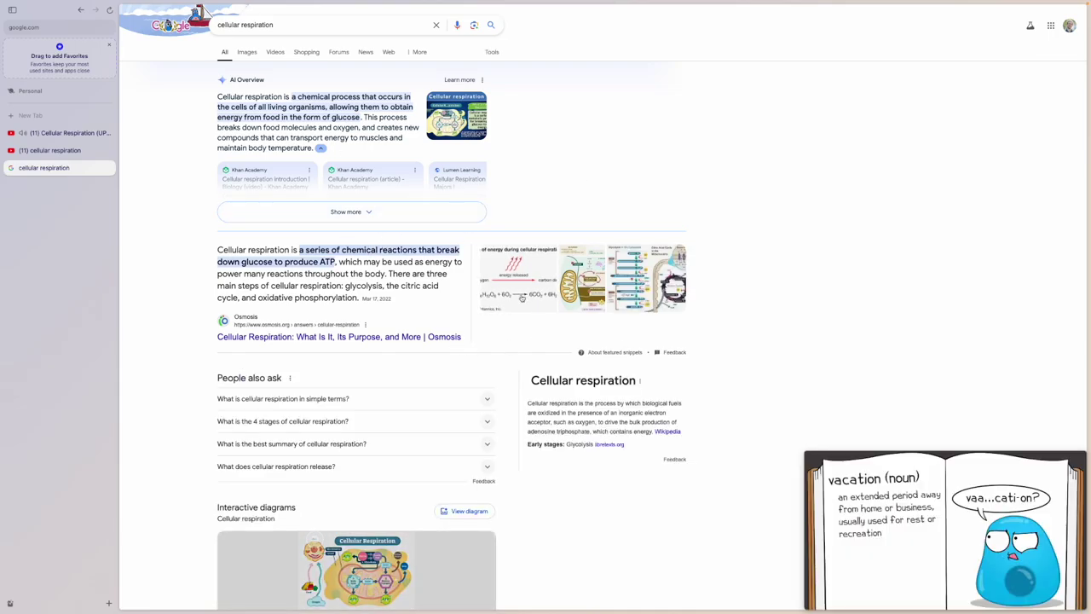
pyautogui.moveTo(935, 539)
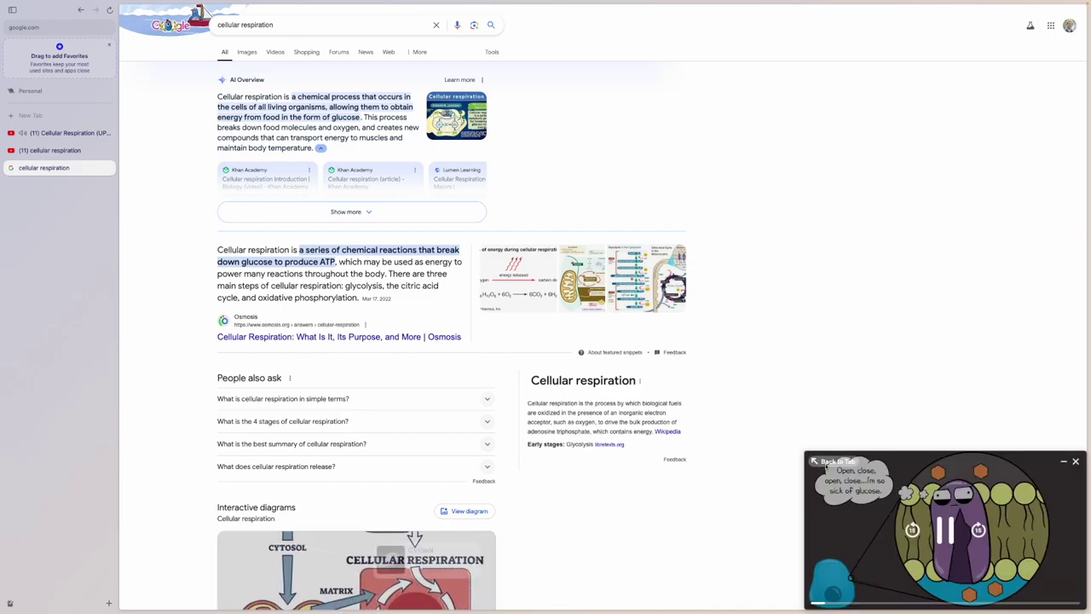
pyautogui.click(826, 463)
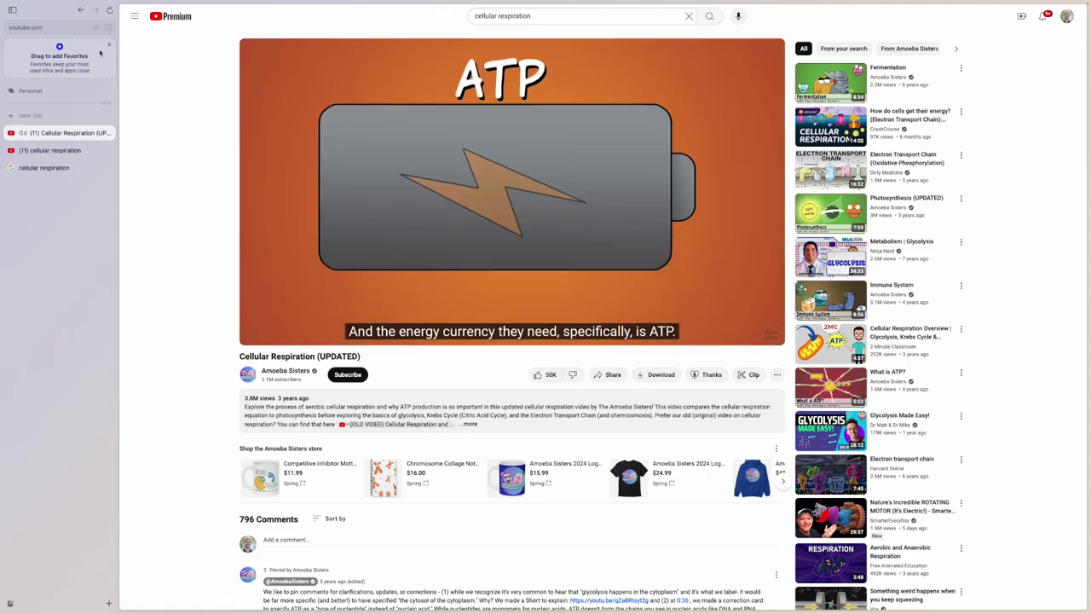
# Step: Toggle YouTube's Picture-in-Picture setting off and back to Automatic in the site controls
pyautogui.click(107, 28)
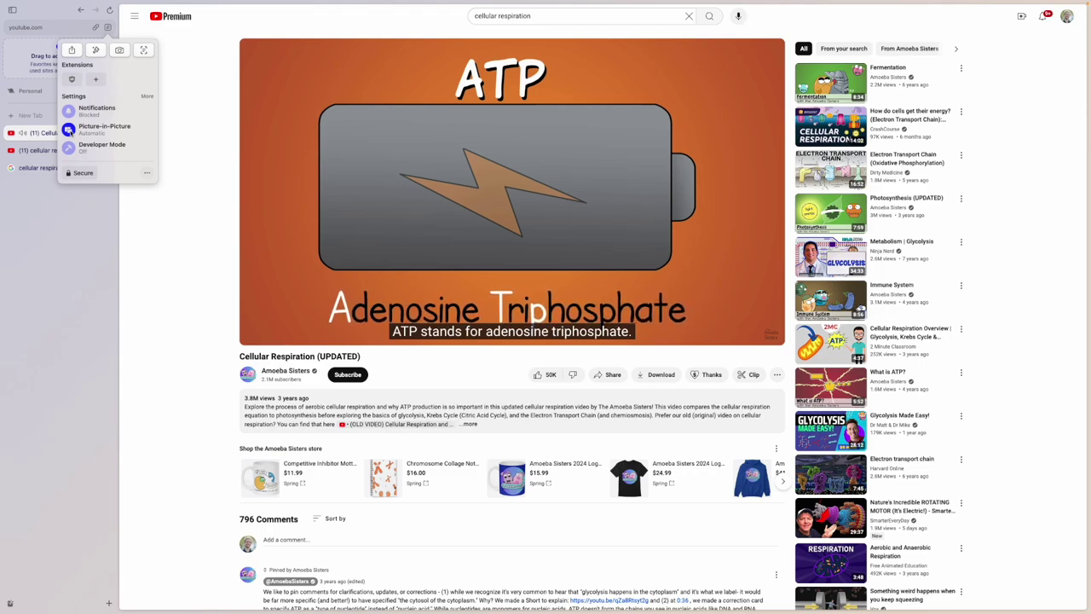
pyautogui.click(69, 130)
pyautogui.click(70, 131)
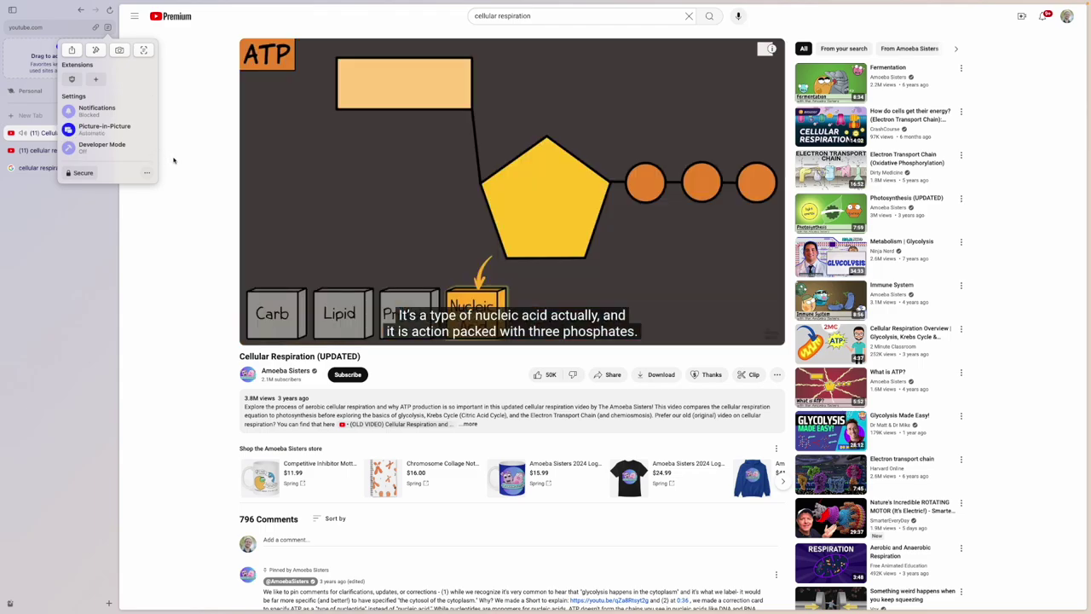
# Step: Examine the additional site options for cache, cookies, boosts and extensions, and close the site controls
pyautogui.click(147, 175)
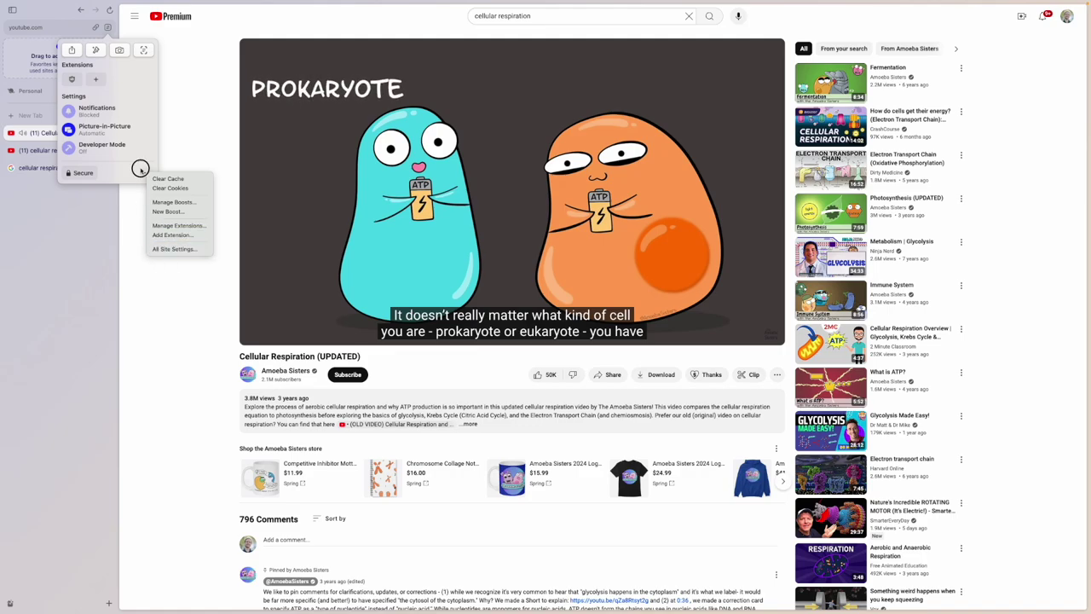
pyautogui.click(147, 175)
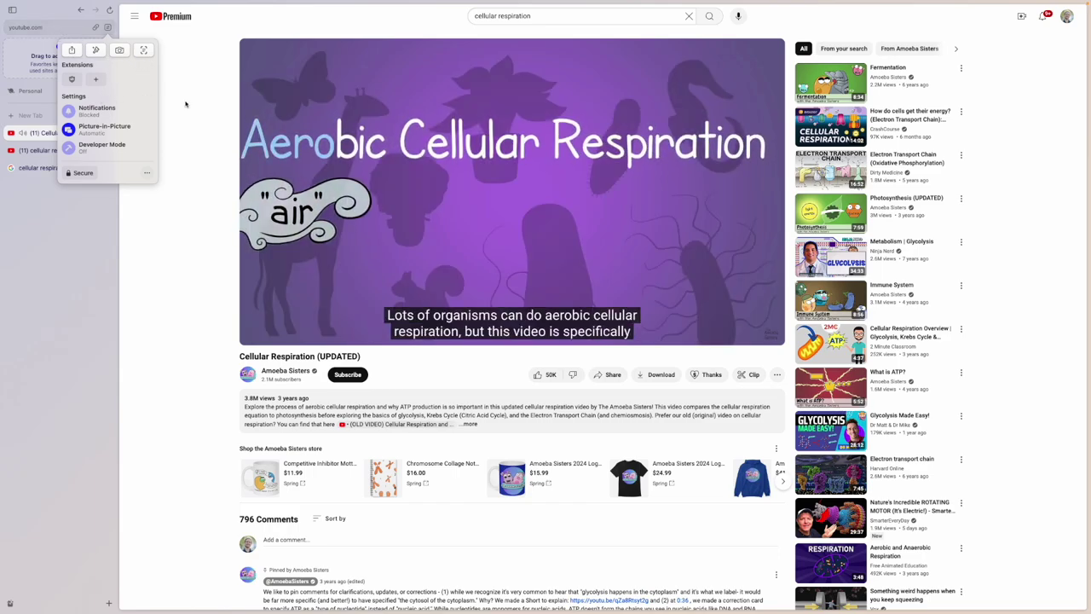
pyautogui.click(183, 103)
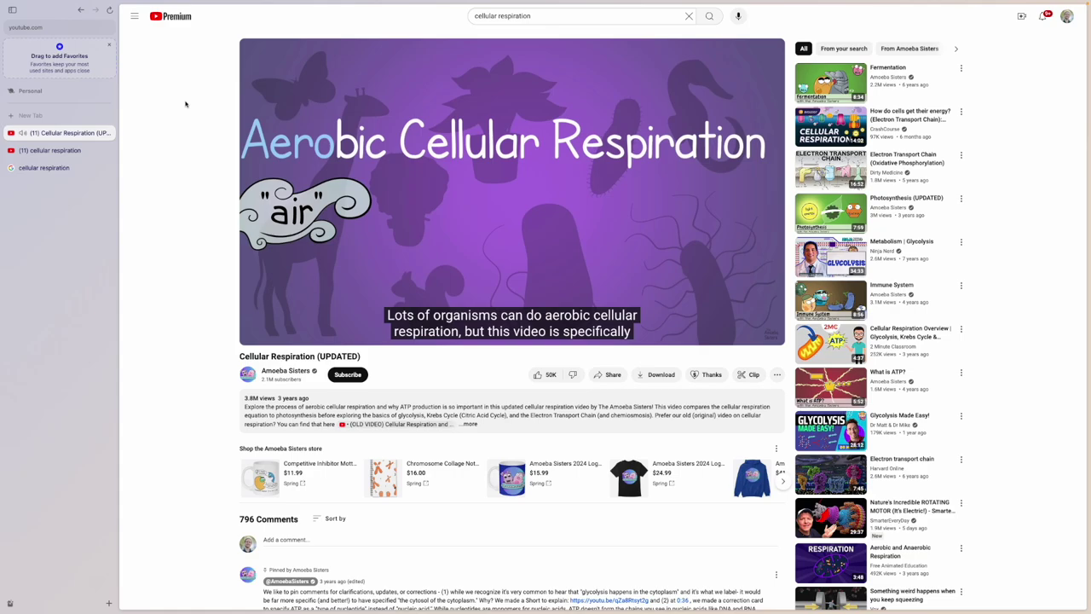